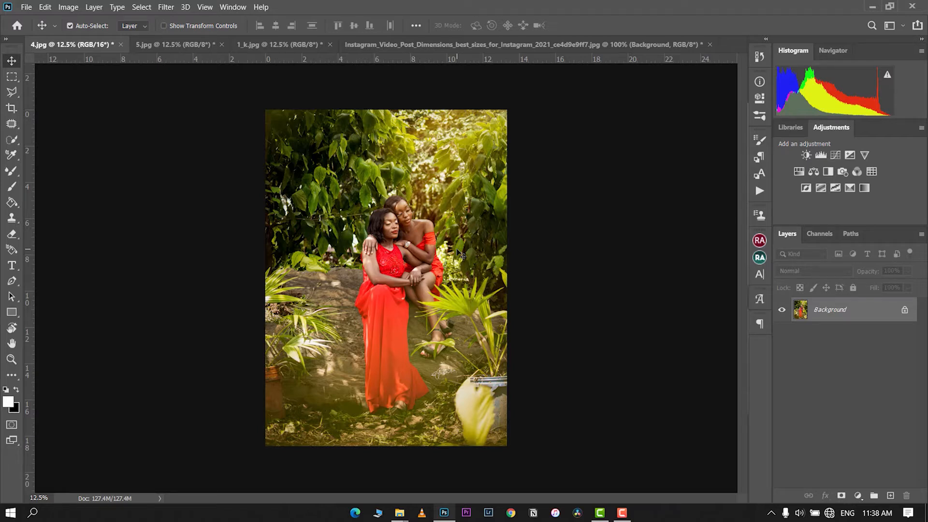
# Set the colour mode of 4.jpg to 16 Bits/Channel
pyautogui.click(137, 7)
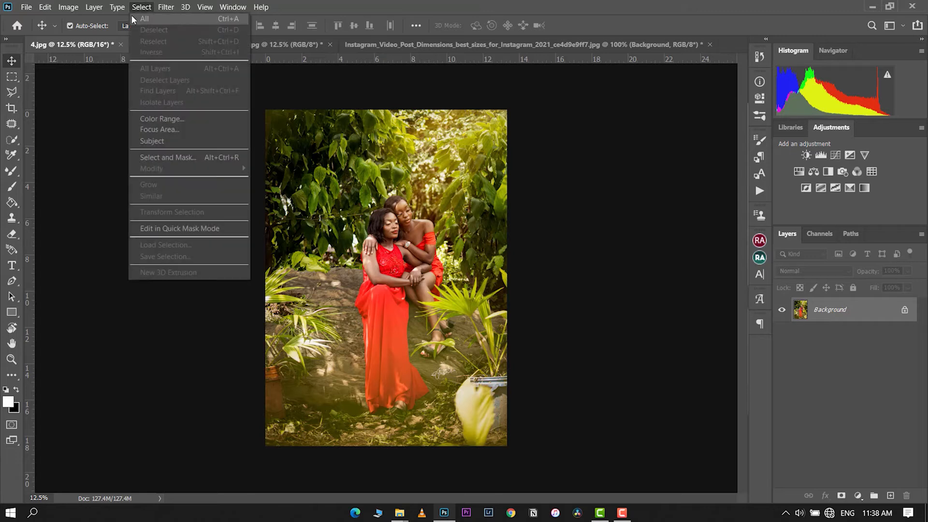
pyautogui.moveTo(69, 7)
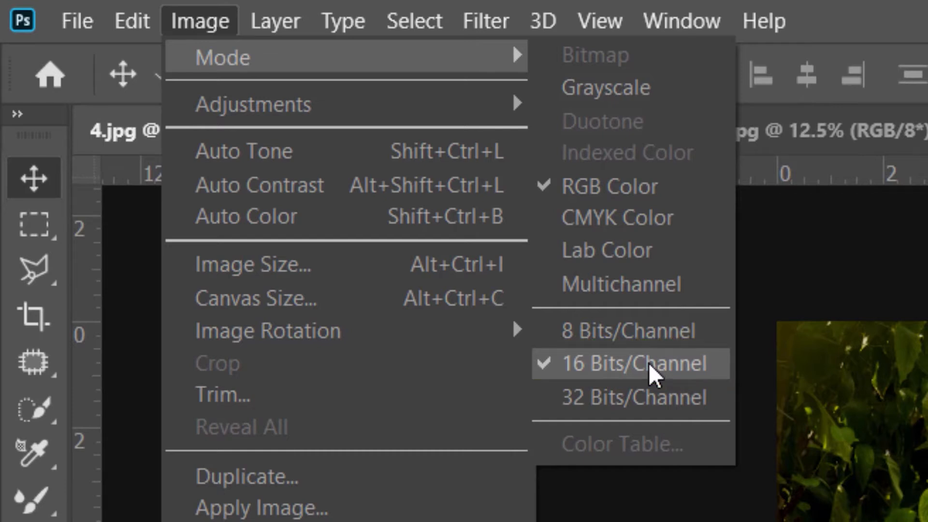
pyautogui.click(648, 362)
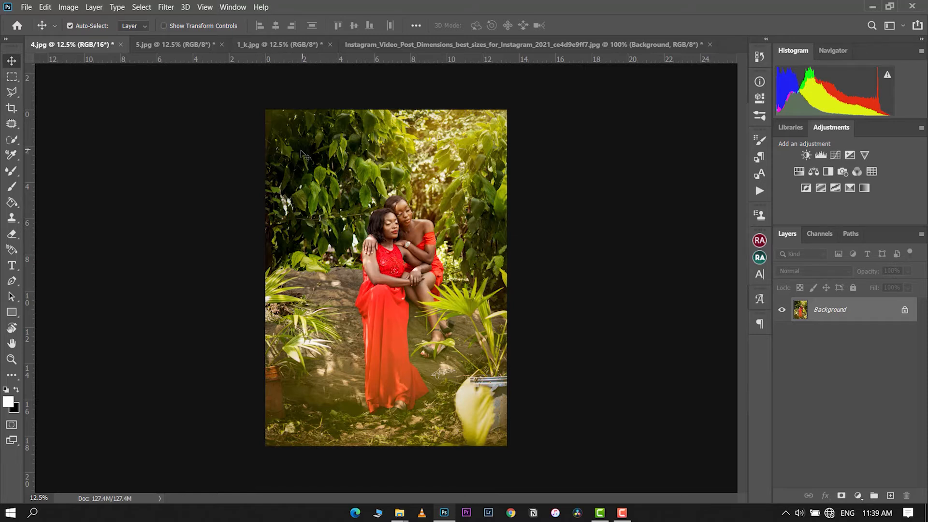
# Check the Instagram post dimensions image for the vertical portrait size and return to 4.jpg
pyautogui.click(439, 44)
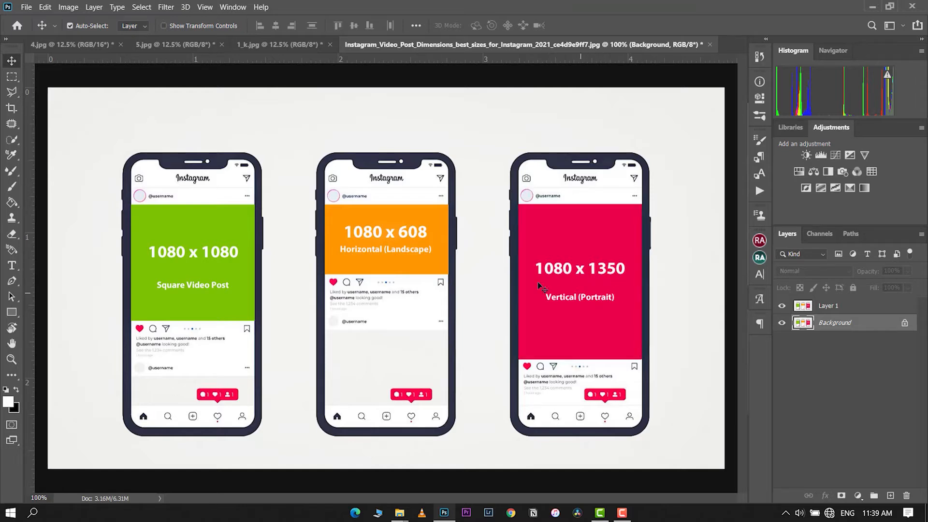
pyautogui.click(86, 43)
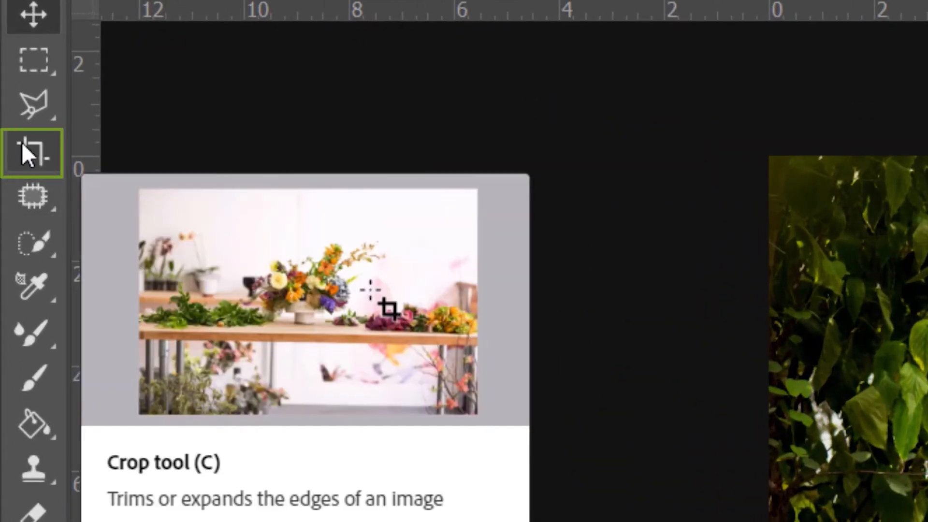
# Set up the Crop tool with the 4 : 5 (8 : 10) ratio and enter 1080 by 1350 as its proportions
pyautogui.click(22, 145)
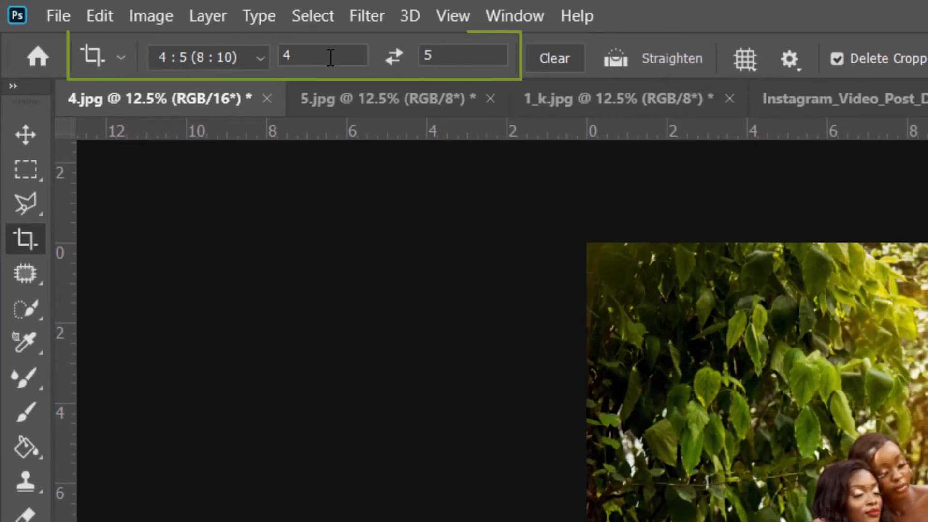
pyautogui.click(258, 59)
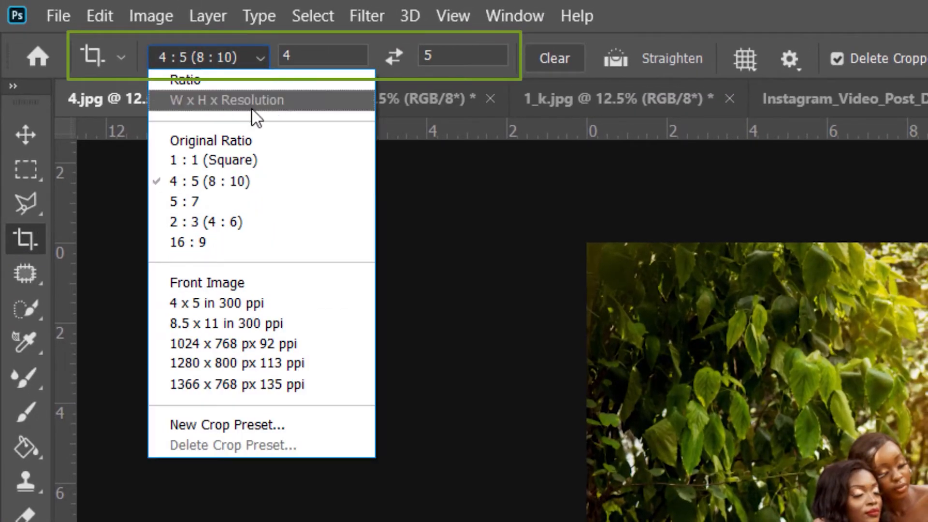
pyautogui.click(219, 182)
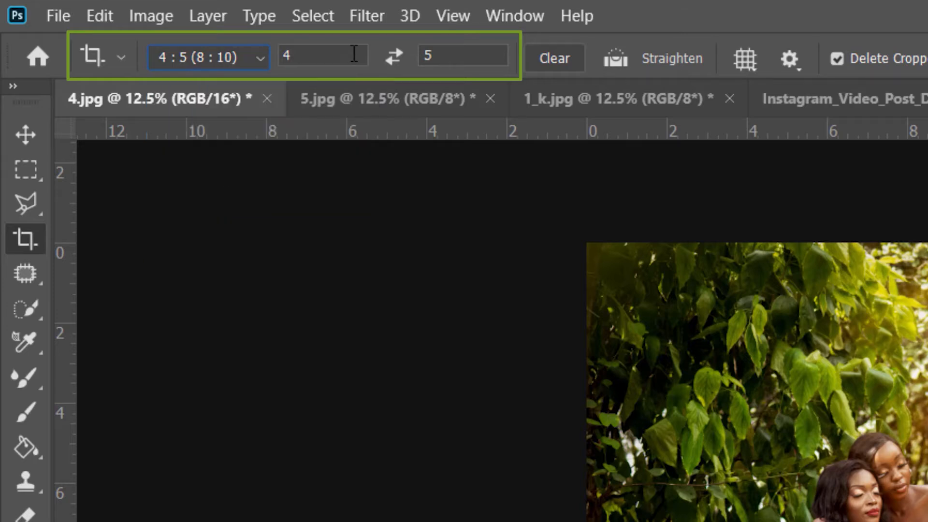
pyautogui.click(321, 58)
pyautogui.moveTo(293, 61); pyautogui.dragTo(281, 63)
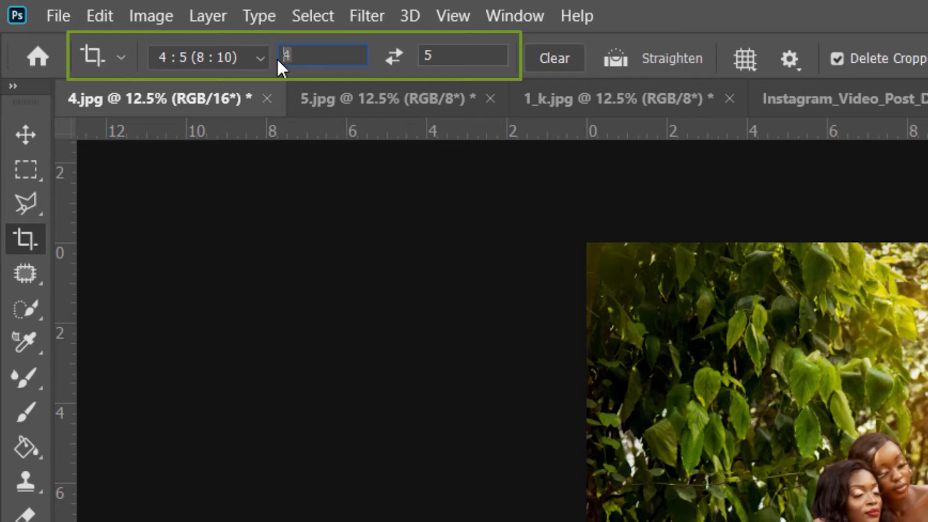
pyautogui.write('1080')
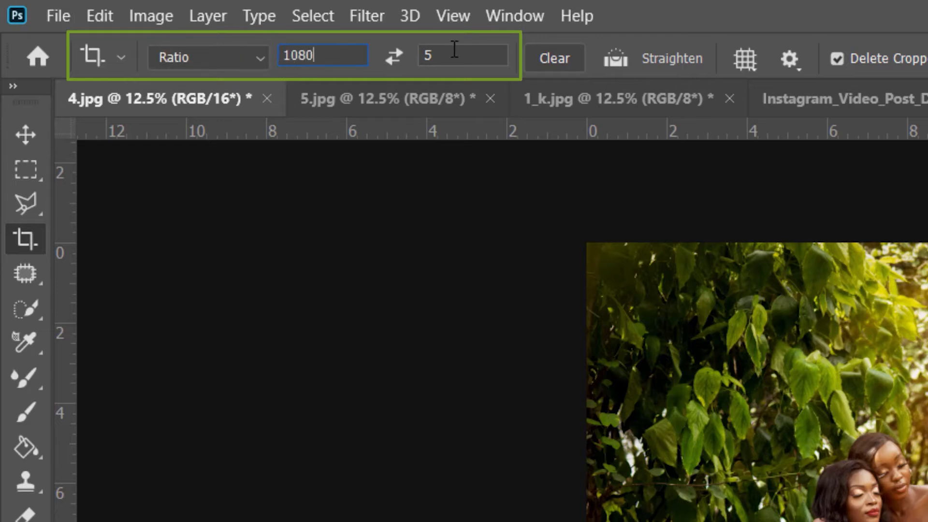
pyautogui.moveTo(454, 50); pyautogui.dragTo(419, 57)
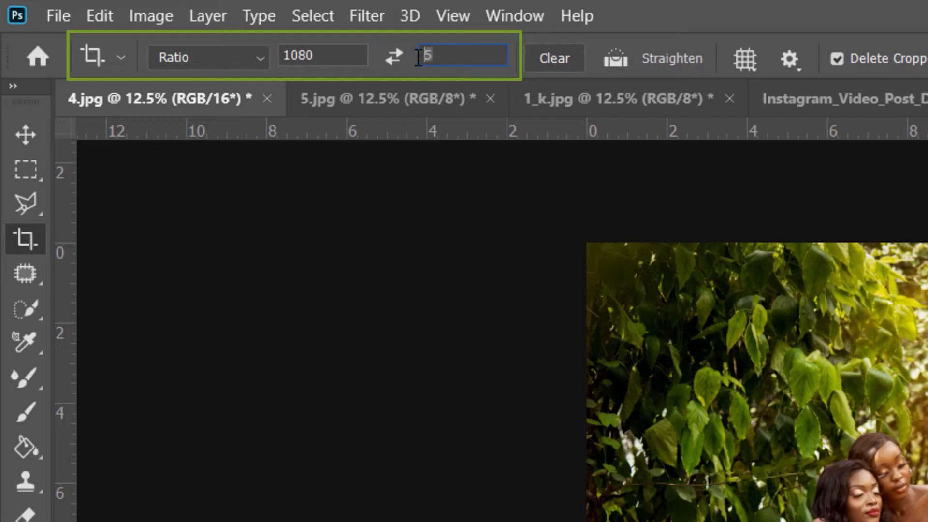
pyautogui.write('1350')
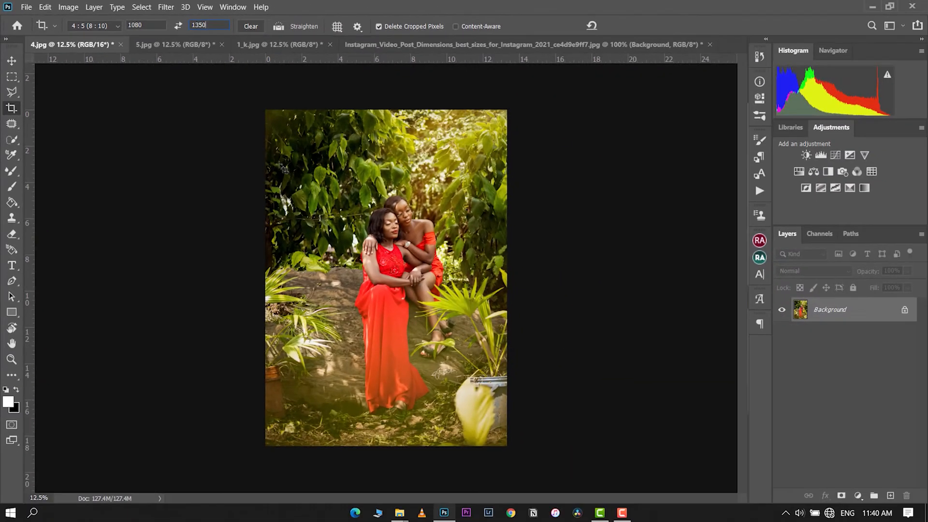
# Crop 4.jpg to a portrait frame spanning the photo's full width, trimming strips above and below the two women
pyautogui.moveTo(267, 131); pyautogui.dragTo(566, 474)
pyautogui.moveTo(394, 307); pyautogui.dragTo(394, 314)
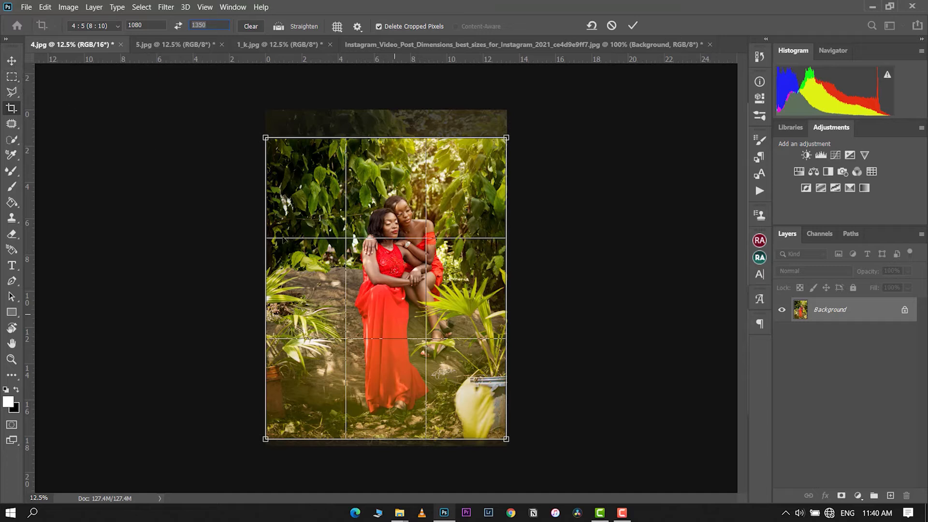
pyautogui.click(12, 62)
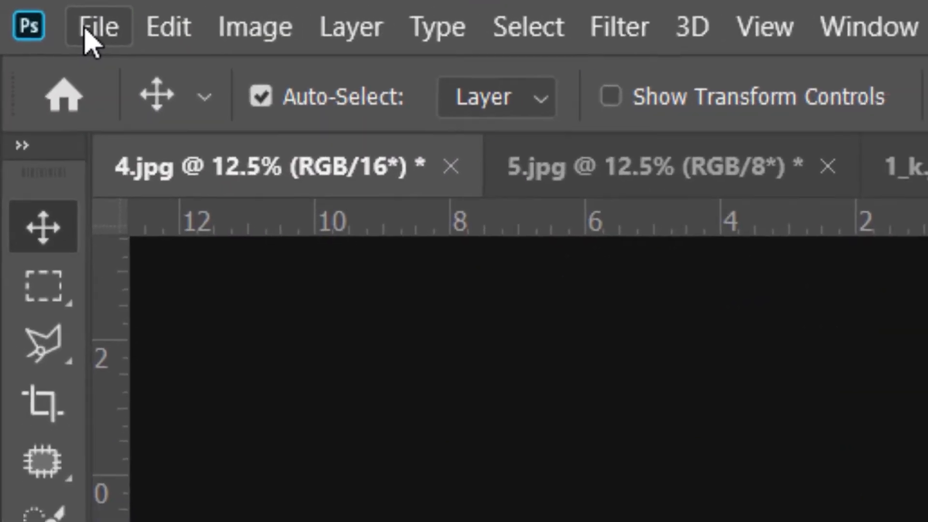
# Open the Save for Web (Legacy) export for the cropped photo
pyautogui.click(92, 31)
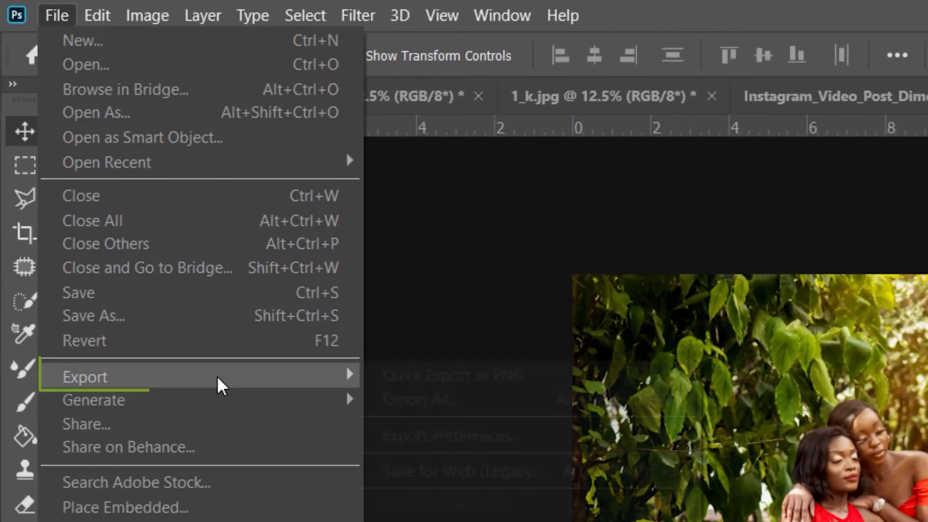
pyautogui.moveTo(218, 381)
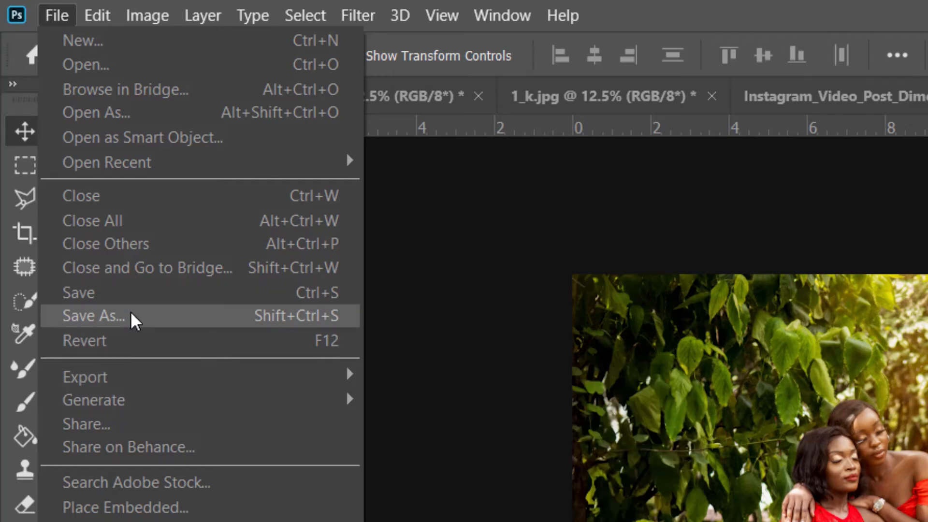
pyautogui.moveTo(249, 386)
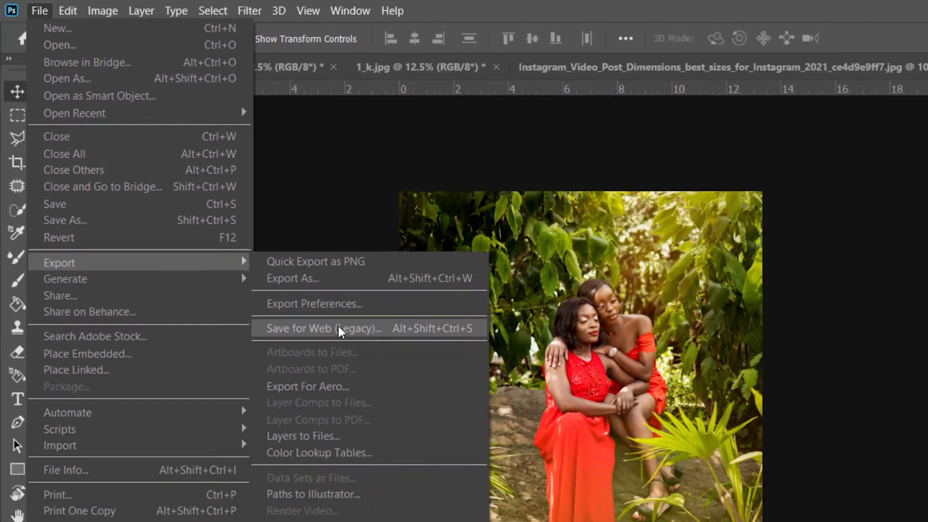
pyautogui.click(487, 470)
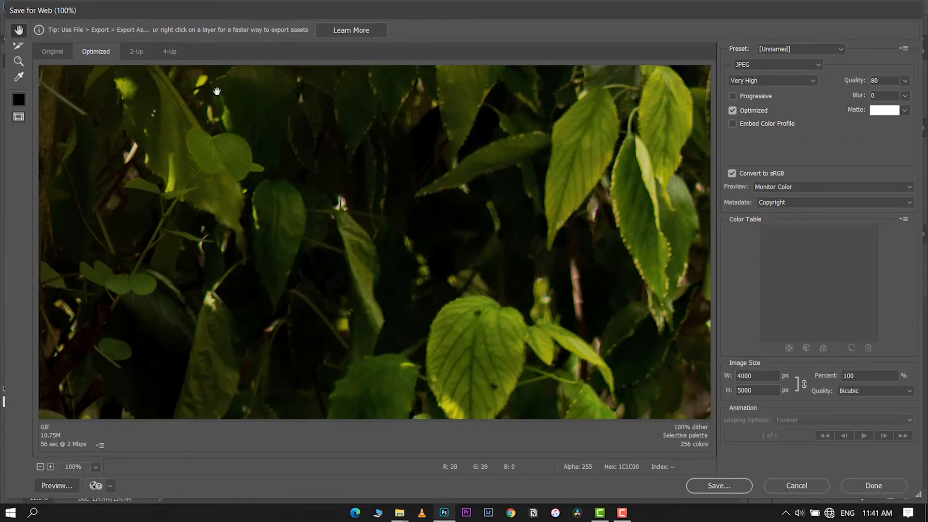
# Set the JPEG export quality to Maximum and the image size resampling quality to Bicubic Sharper
pyautogui.moveTo(681, 6)
pyautogui.mouseDown()
pyautogui.moveTo(672, 20)
pyautogui.moveTo(689, 12)
pyautogui.moveTo(674, 16)
pyautogui.moveTo(682, 9)
pyautogui.mouseUp()
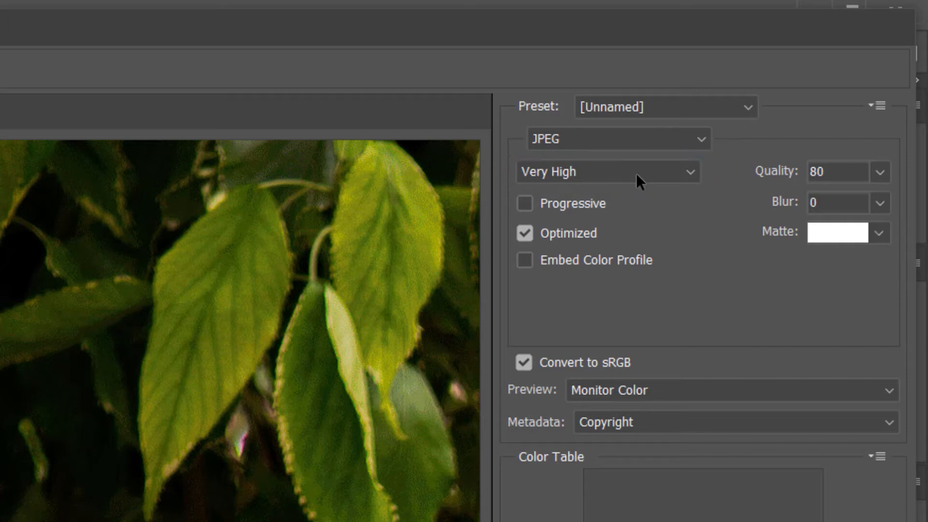
pyautogui.click(636, 173)
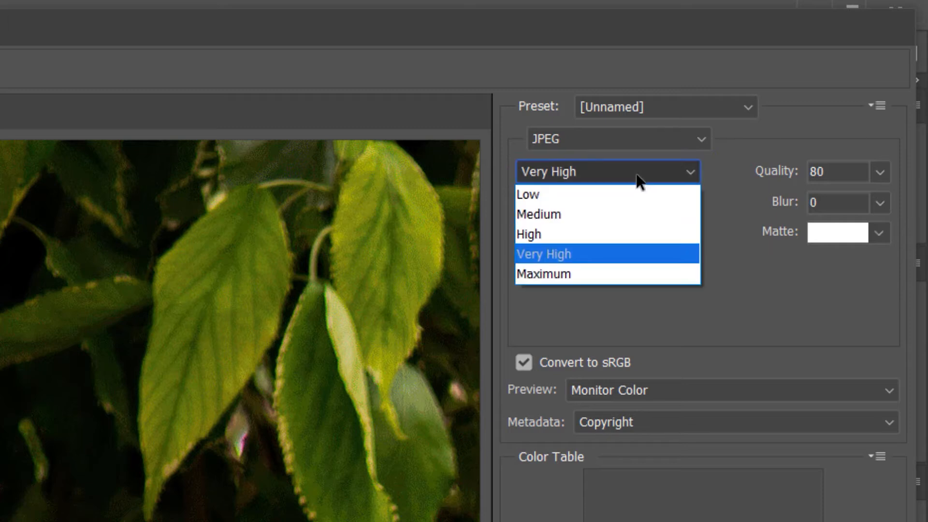
pyautogui.click(611, 275)
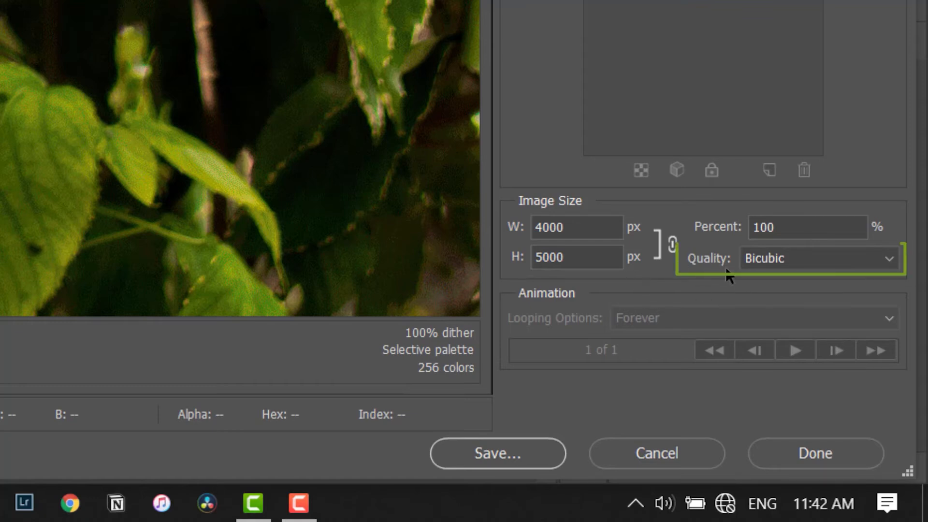
pyautogui.click(814, 259)
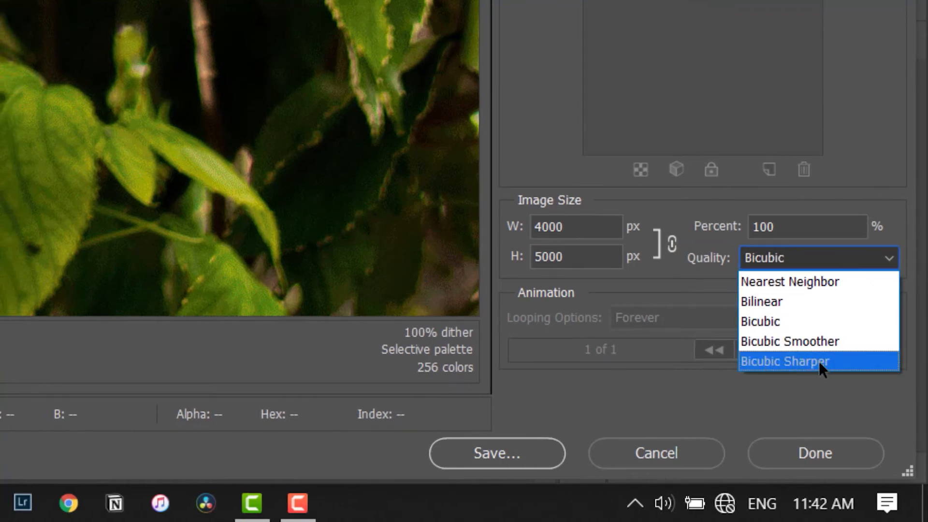
pyautogui.click(820, 361)
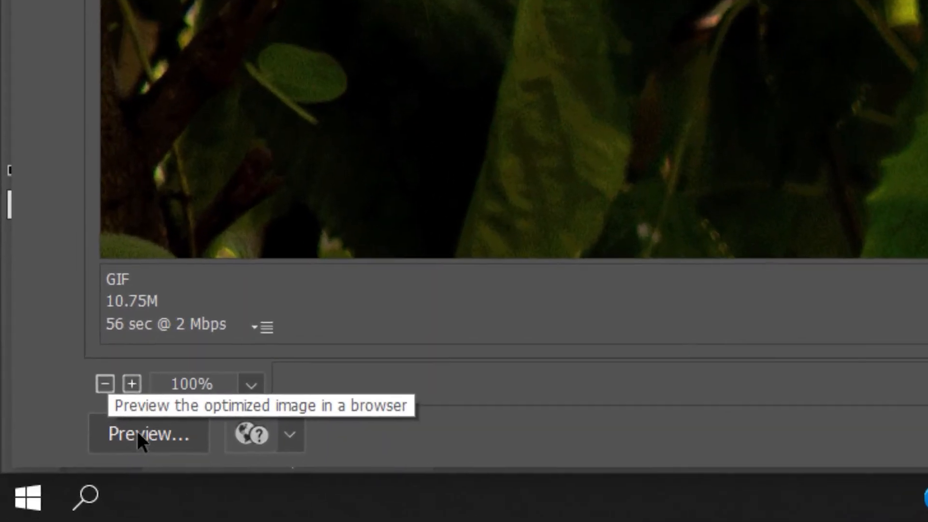
# Preview the optimized photo in the browser, examine its full height and the enlarged faces, and close the preview
pyautogui.click(169, 433)
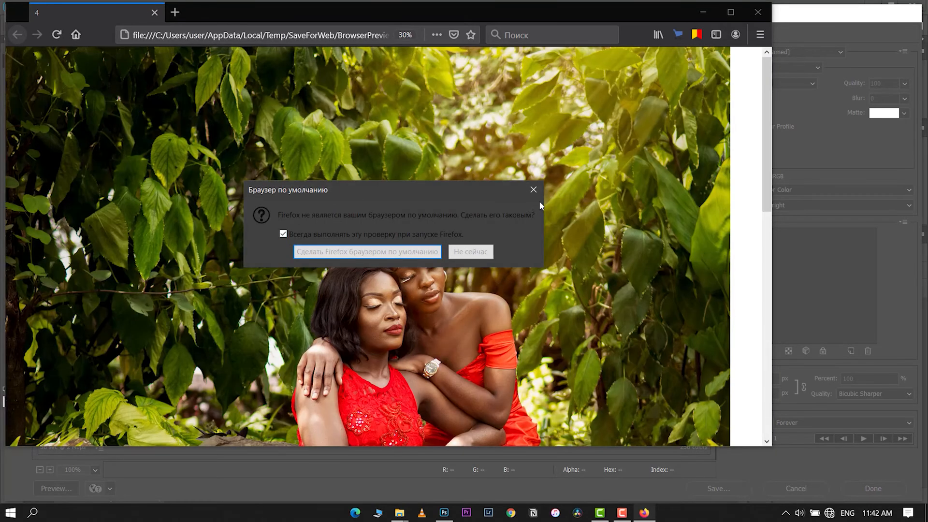
pyautogui.click(534, 191)
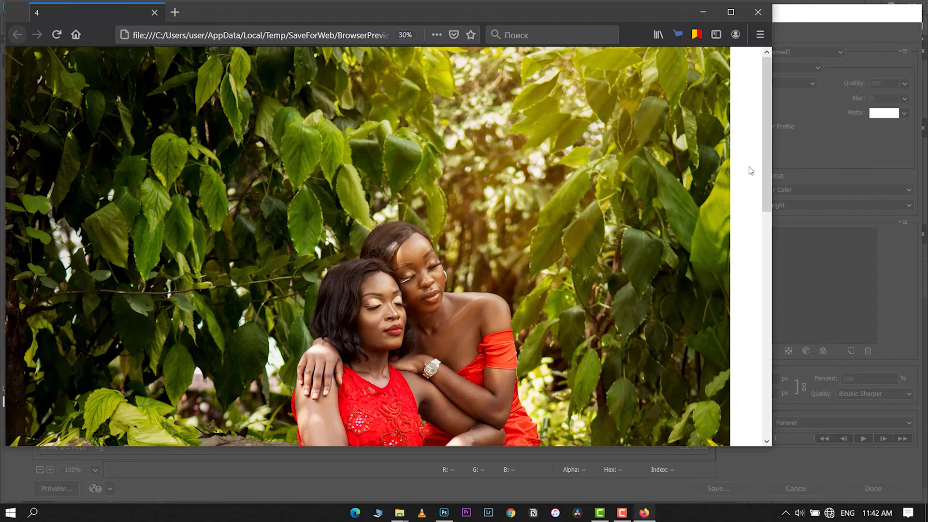
pyautogui.moveTo(769, 123); pyautogui.dragTo(763, 171)
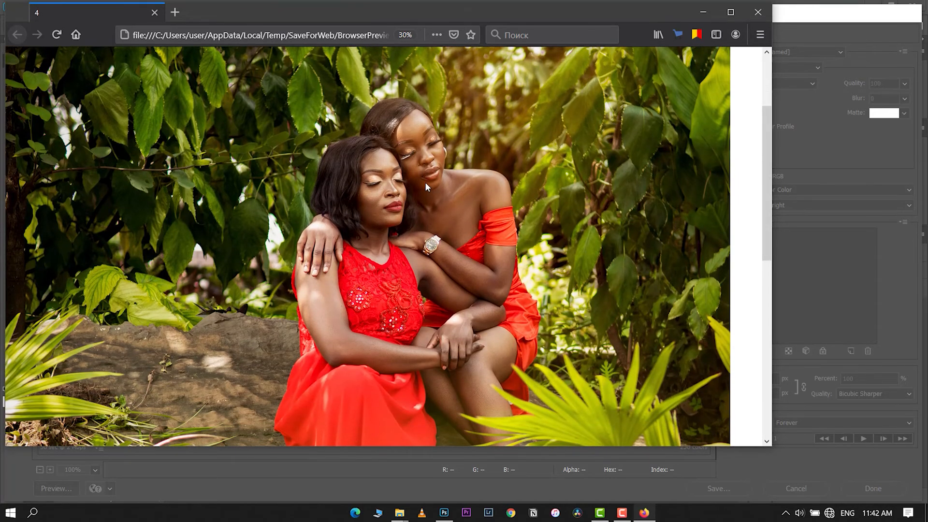
pyautogui.scroll(1, 425, 178)
pyautogui.scroll(-7, 454, 212)
pyautogui.moveTo(464, 254); pyautogui.dragTo(472, 261)
pyautogui.scroll(-7, 532, 241)
pyautogui.moveTo(247, 438); pyautogui.dragTo(467, 442)
pyautogui.moveTo(760, 311); pyautogui.dragTo(756, 140)
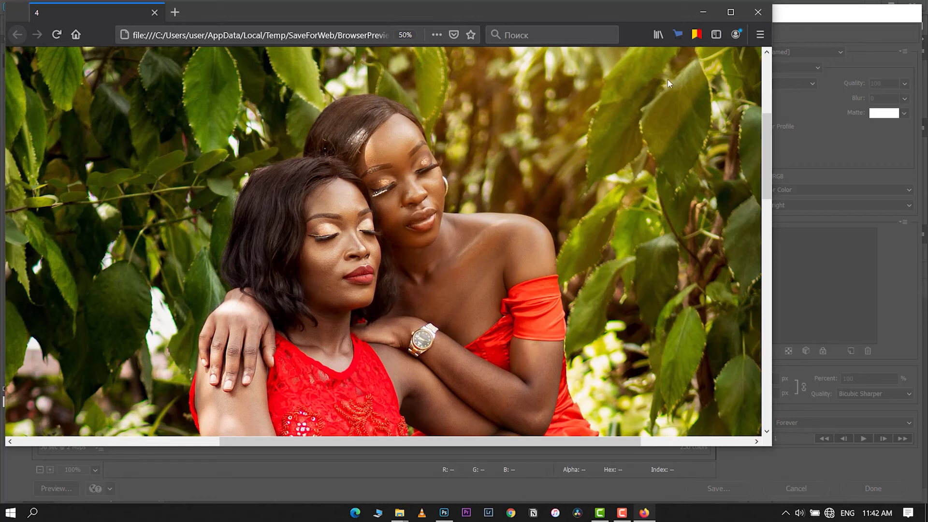
pyautogui.click(766, 7)
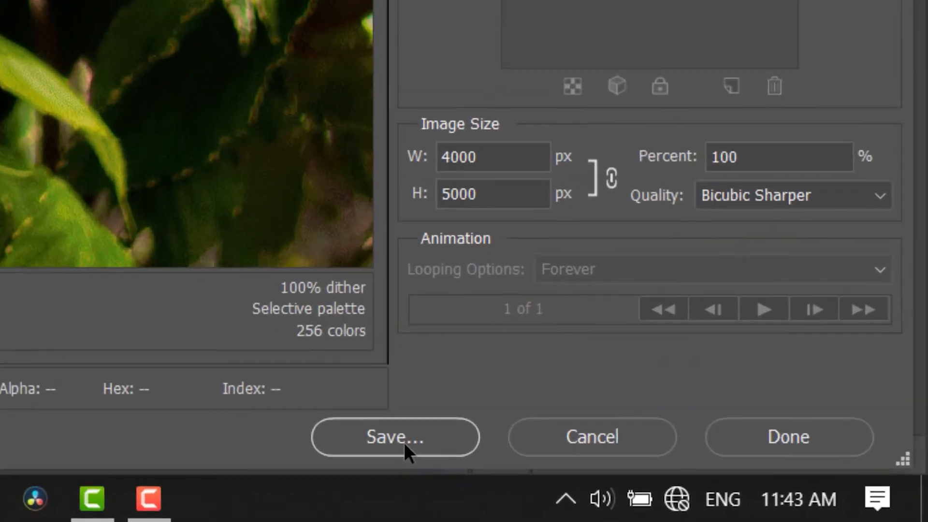
# Save the optimized image as 1_IG in the Instagram Dimension folder with the Images Only format
pyautogui.click(404, 442)
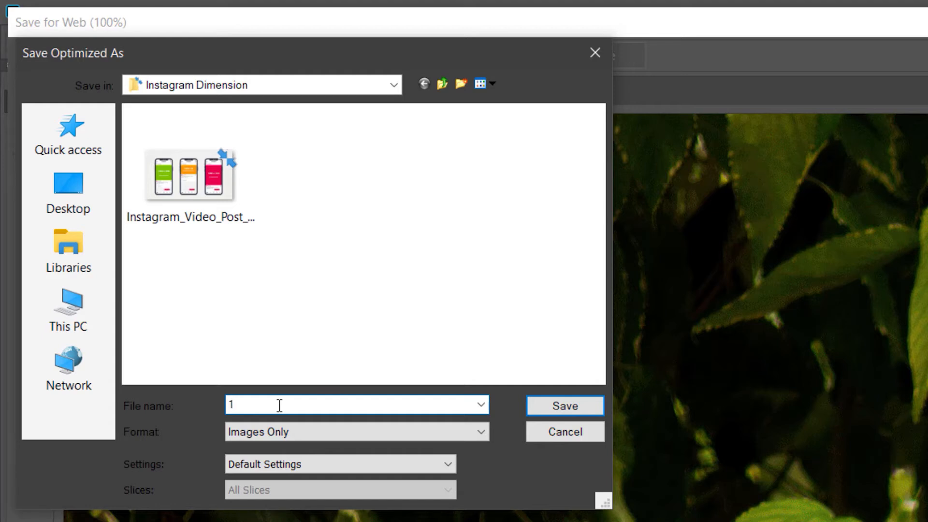
pyautogui.write('G')
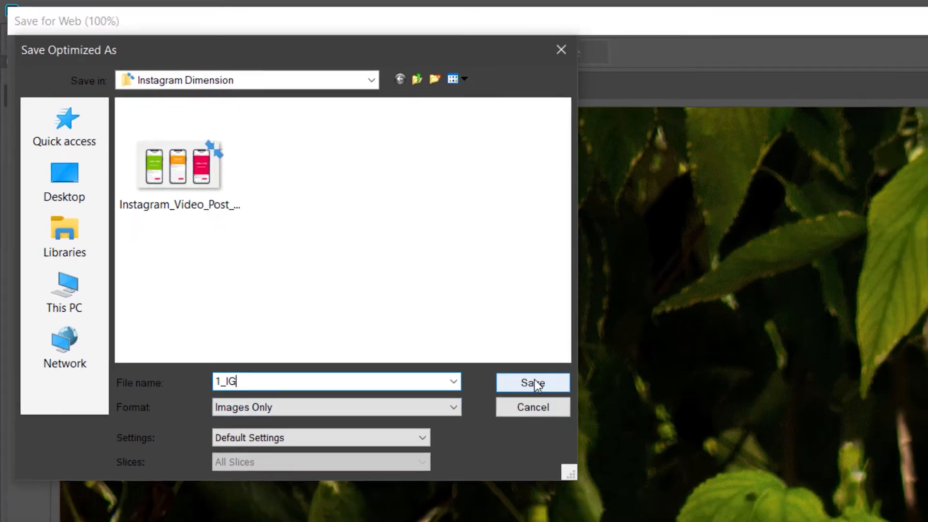
pyautogui.click(565, 405)
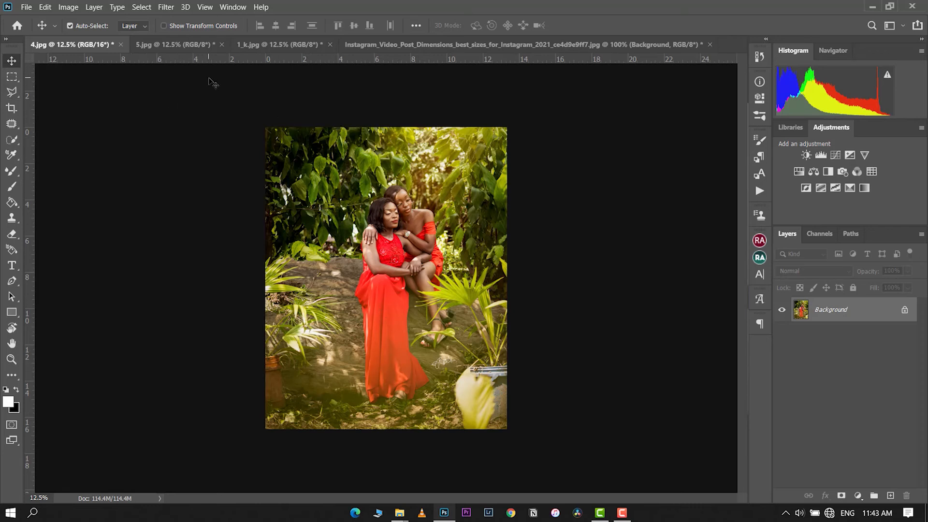
# Crop 1_k.jpg at the 1080 by 1350 ratio, extending the frame slightly past both sides and trimming the sky and water around the couple
pyautogui.click(273, 44)
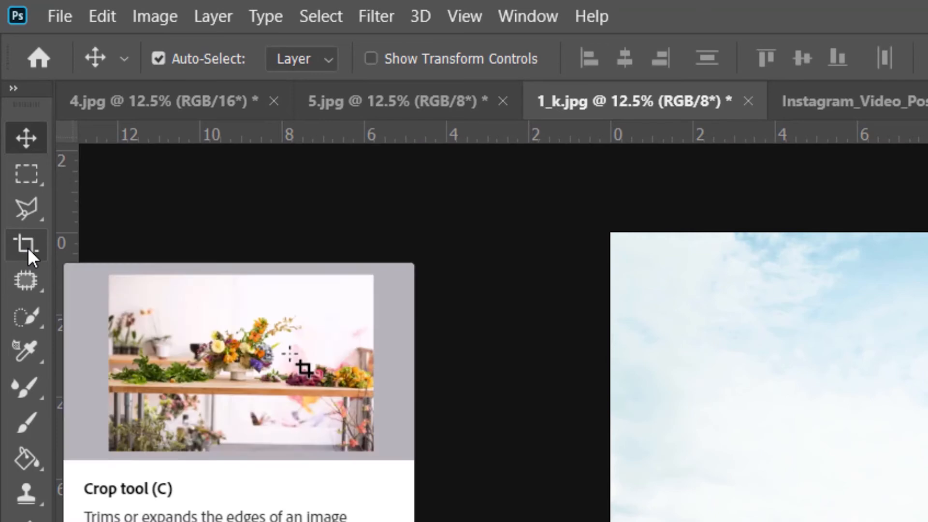
pyautogui.click(27, 248)
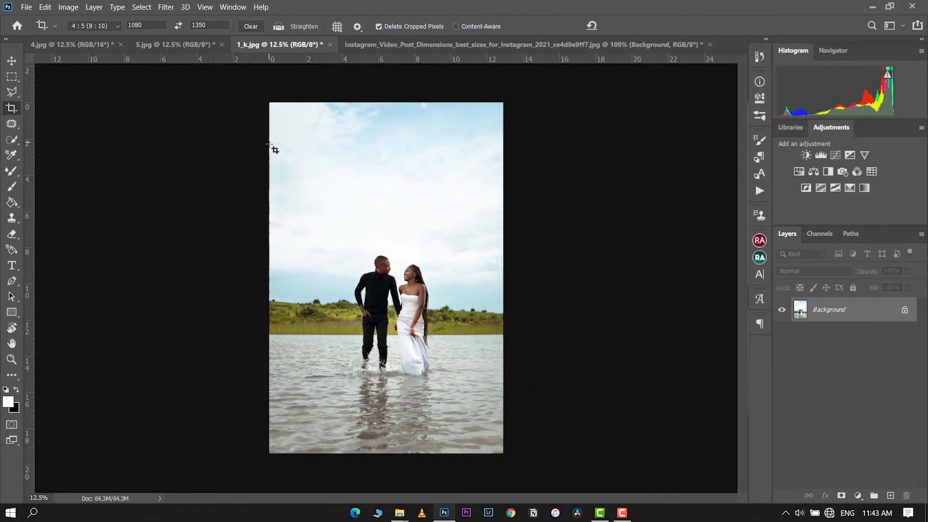
pyautogui.moveTo(273, 148); pyautogui.dragTo(629, 464)
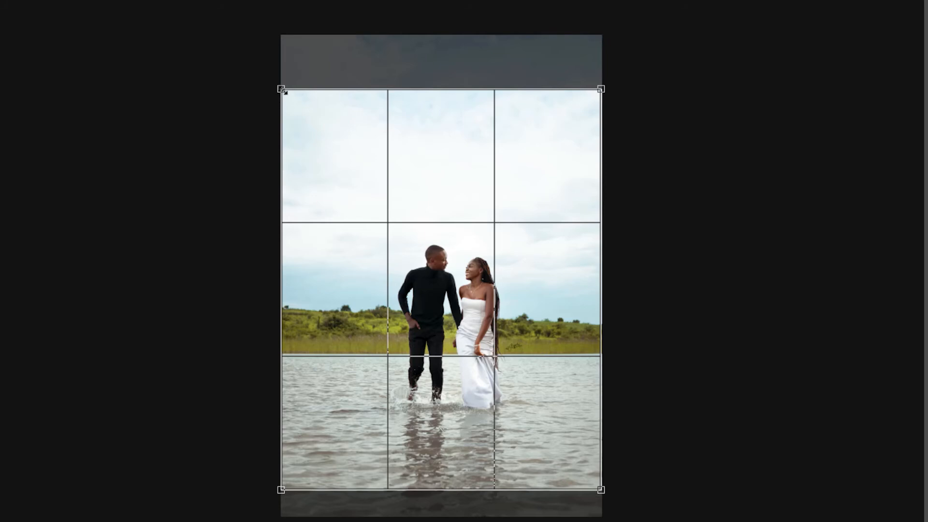
pyautogui.moveTo(282, 90); pyautogui.dragTo(225, 70)
pyautogui.moveTo(428, 177); pyautogui.dragTo(438, 177)
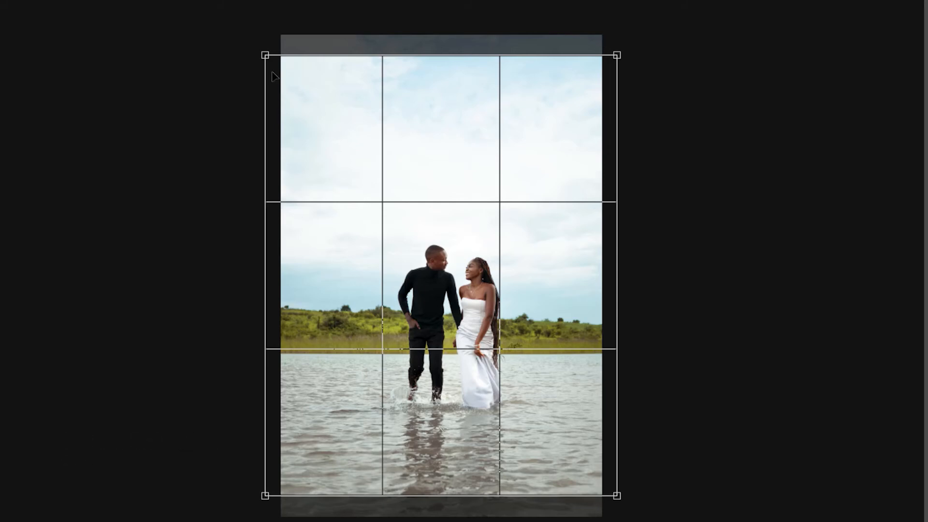
pyautogui.moveTo(424, 219); pyautogui.dragTo(424, 225)
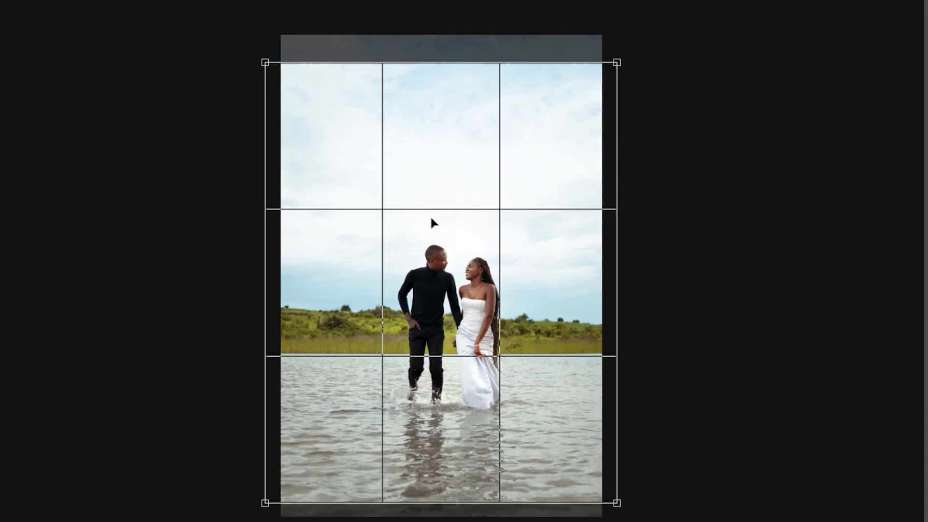
pyautogui.press('Return')
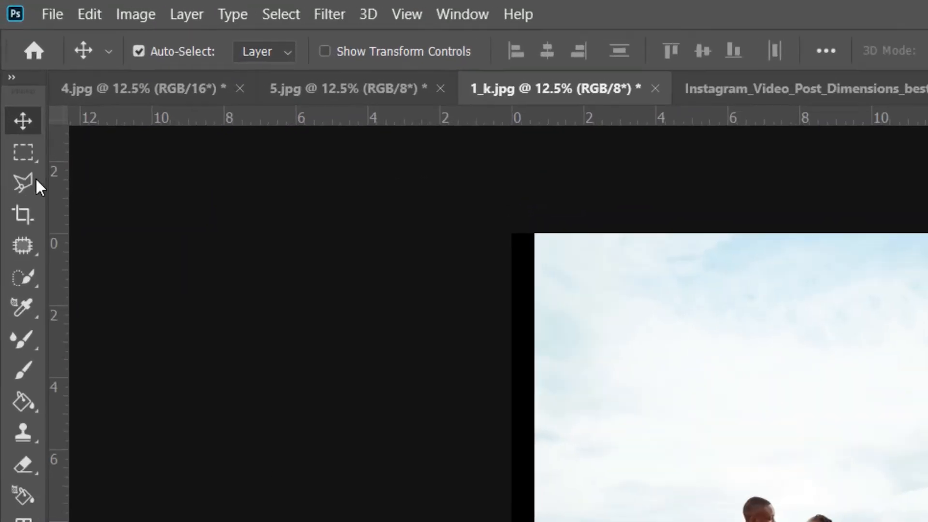
# Select the empty strips along both sides of the cropped photo with the Rectangular Marquee, overlapping the image edges slightly
pyautogui.click(20, 158)
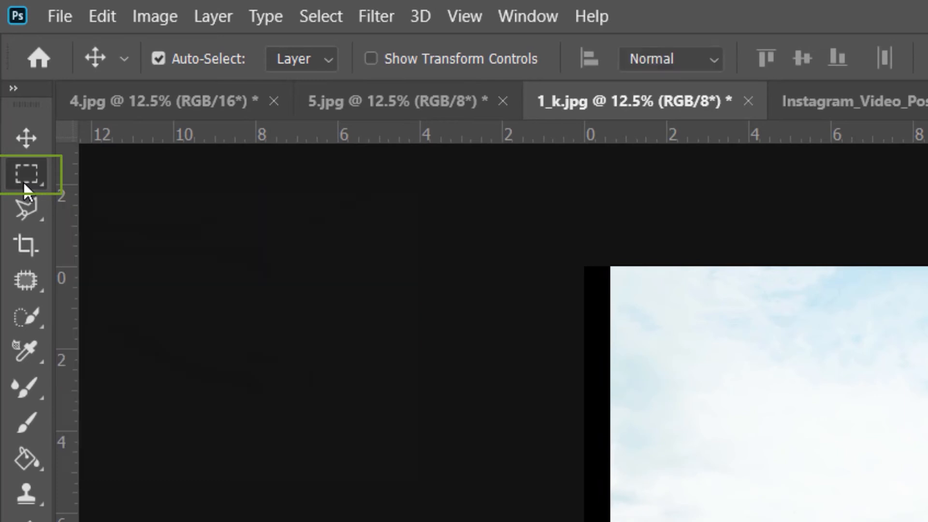
pyautogui.moveTo(562, 250); pyautogui.dragTo(278, 450)
pyautogui.moveTo(497, 113); pyautogui.dragTo(515, 440)
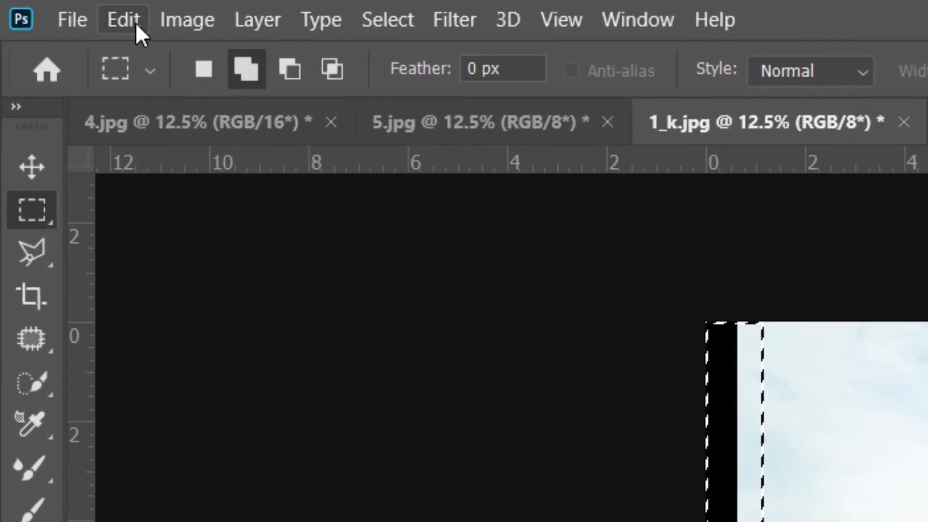
# Fill the selected side strips using Content-Aware Fill with output to the current layer, and clear the selection
pyautogui.click(102, 18)
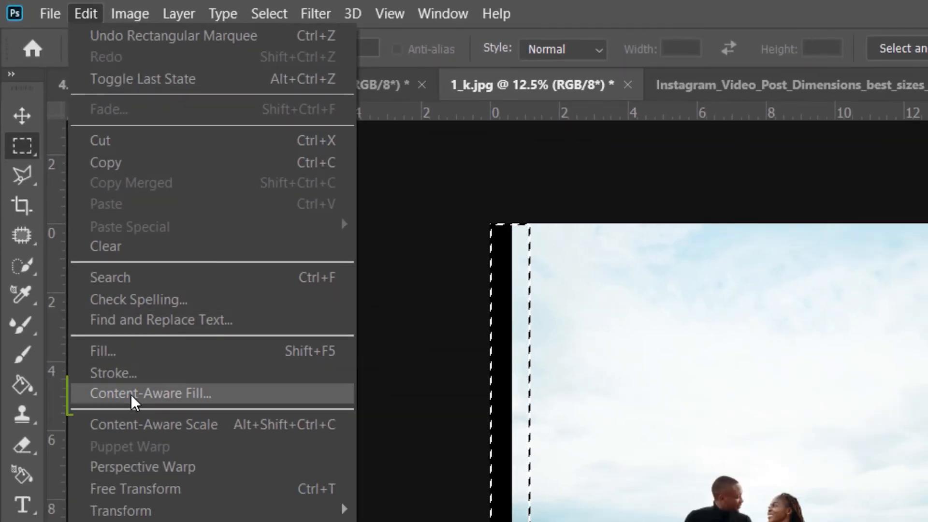
pyautogui.click(226, 400)
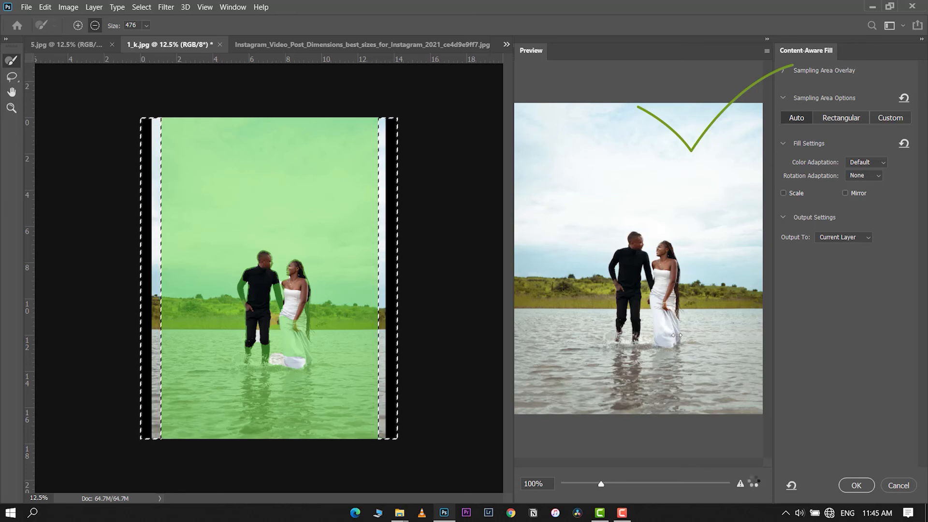
pyautogui.click(865, 489)
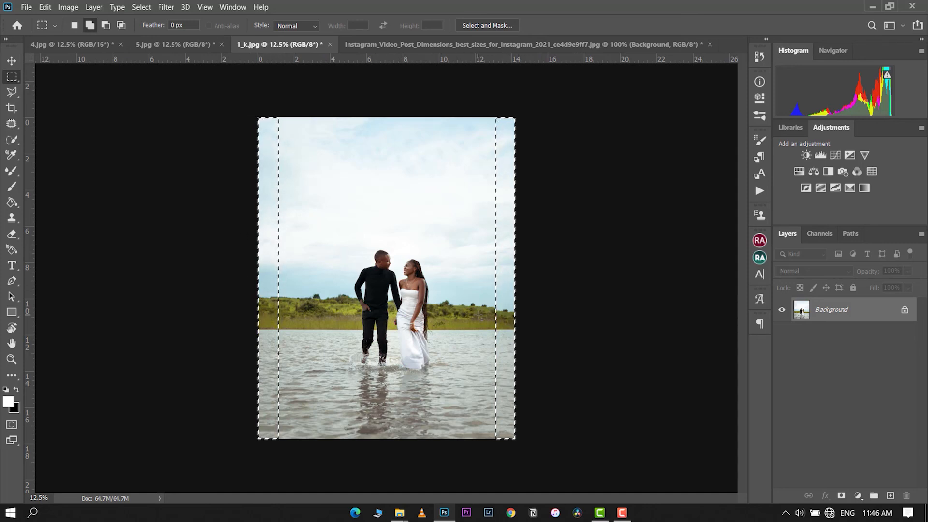
pyautogui.hotkey('ctrl', 'd')
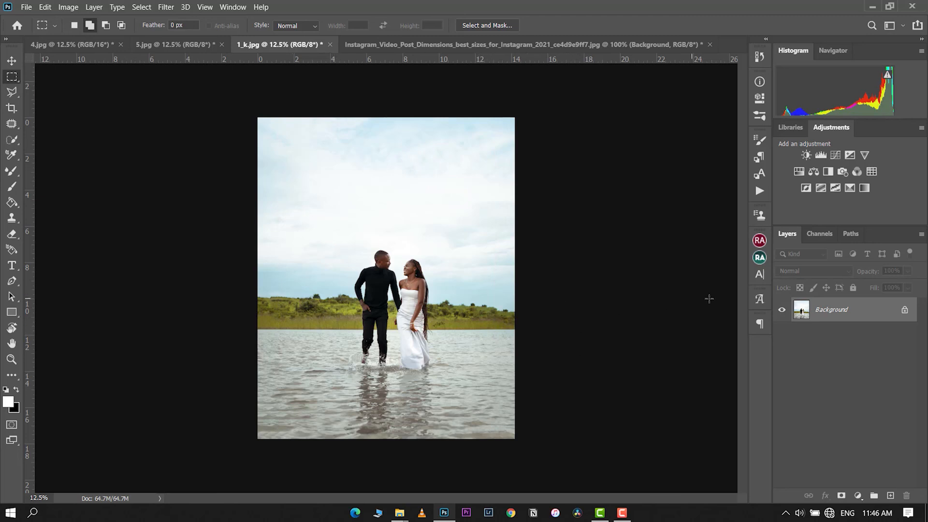
# Convert the couple photo's color mode to 16 Bits/Channel
pyautogui.click(26, 7)
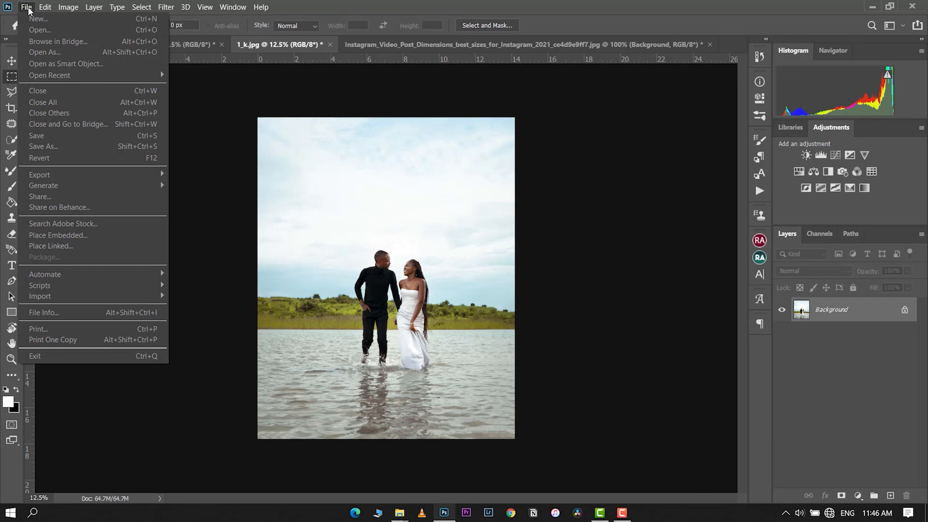
pyautogui.moveTo(65, 7)
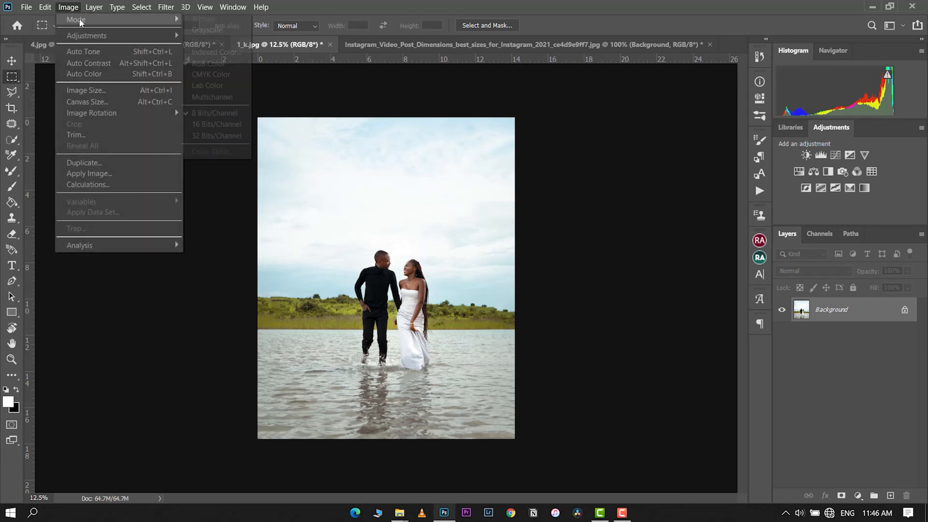
pyautogui.click(217, 125)
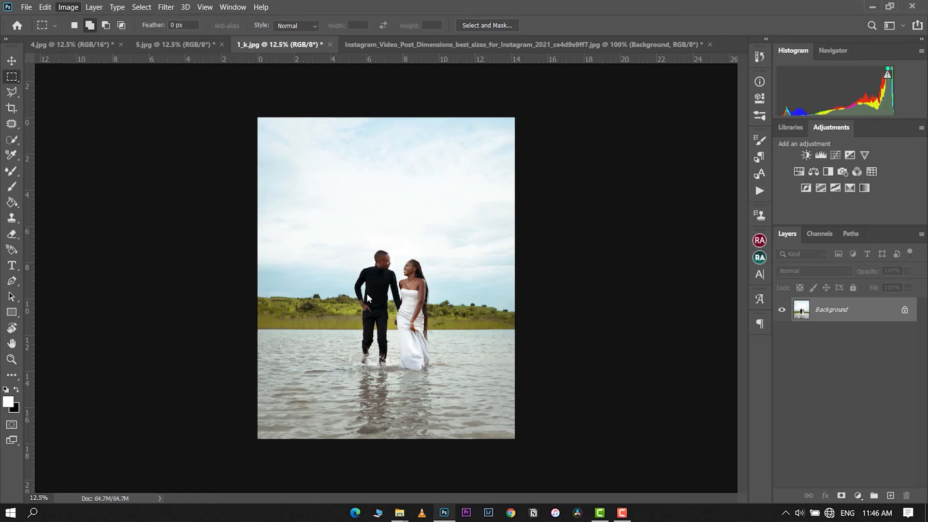
# Export the photo through Save for Web (Legacy) as a Maximum-quality JPEG named 2_IG in the Instagram Dimension folder
pyautogui.click(26, 7)
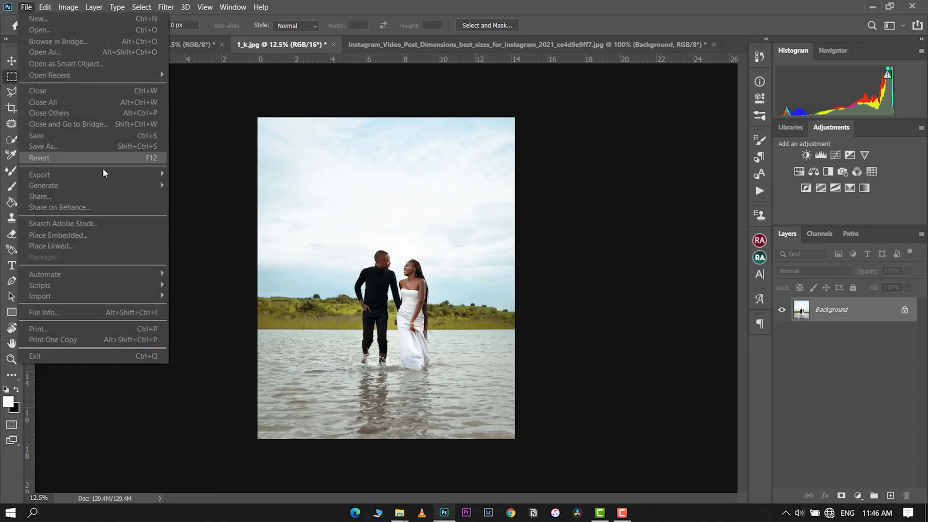
pyautogui.moveTo(141, 178)
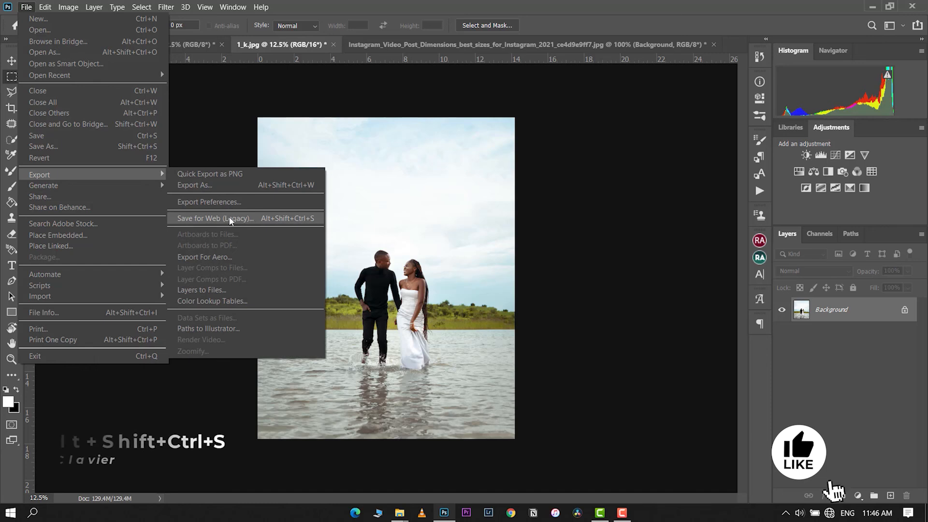
pyautogui.click(232, 218)
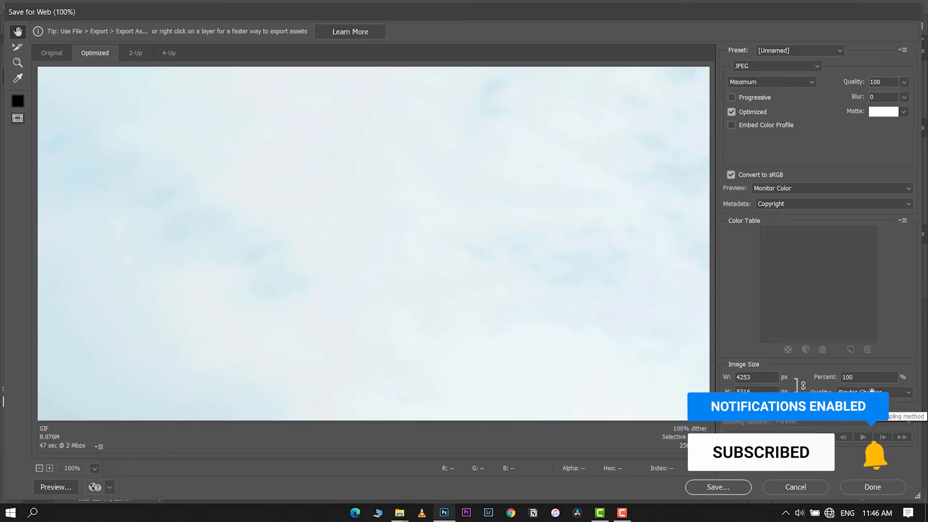
pyautogui.click(713, 487)
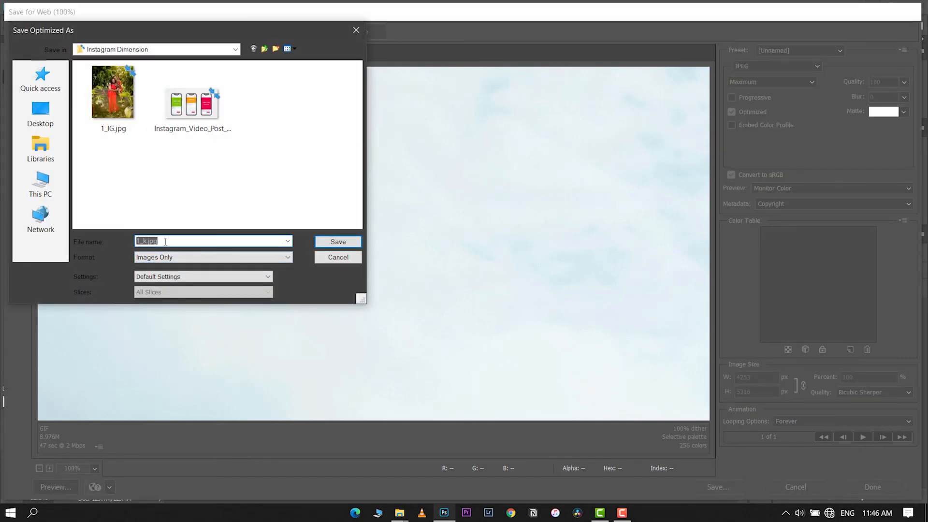
pyautogui.write('2_IG')
pyautogui.click(334, 246)
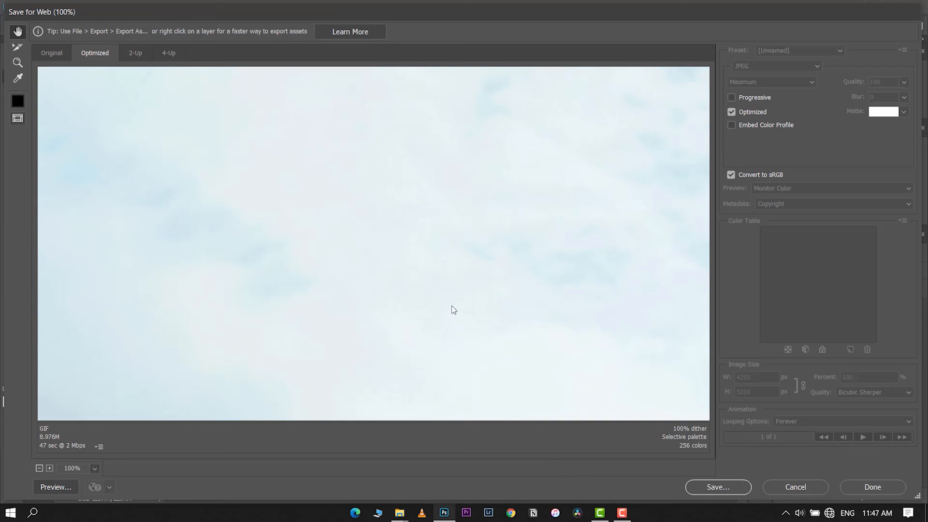